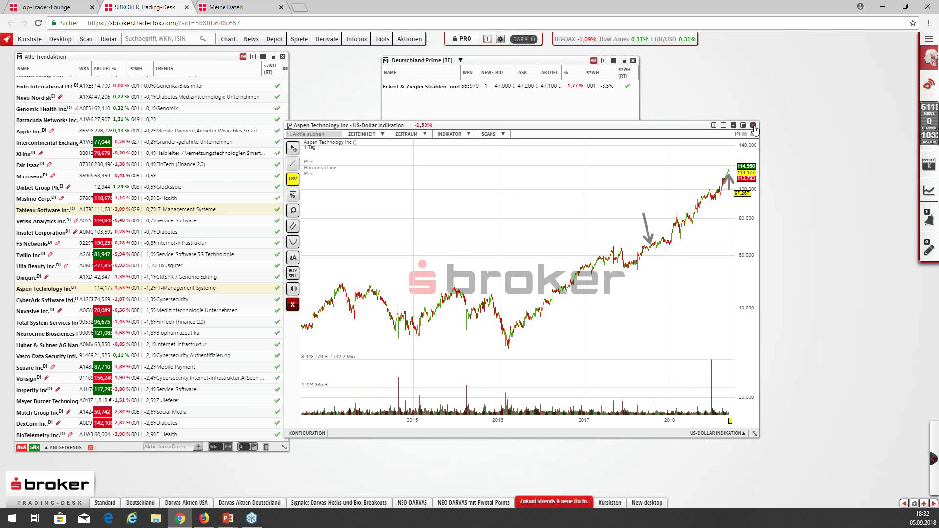
Close the Aspen Technology chart and look through the stocks near their highs in the Alle Trendaktien list
click(754, 127)
scroll(207, 269, up, 7)
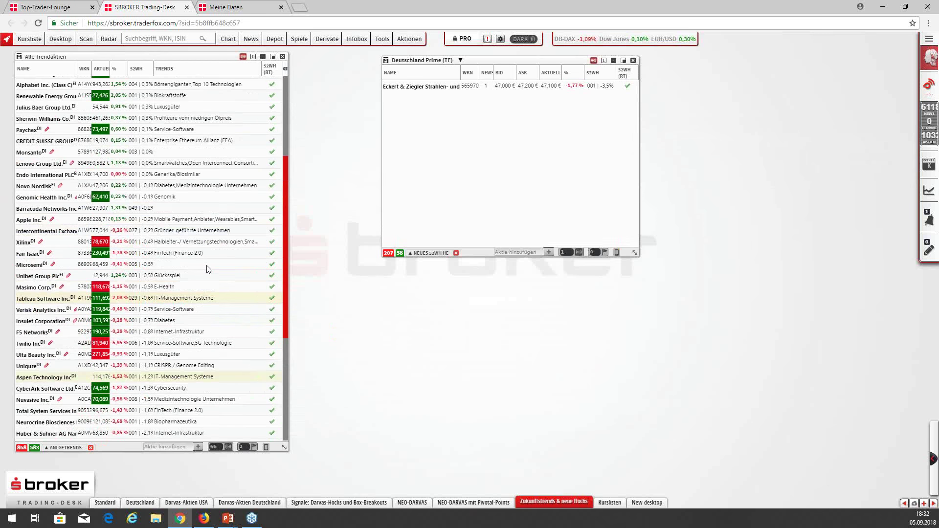
scroll(208, 269, down, 7)
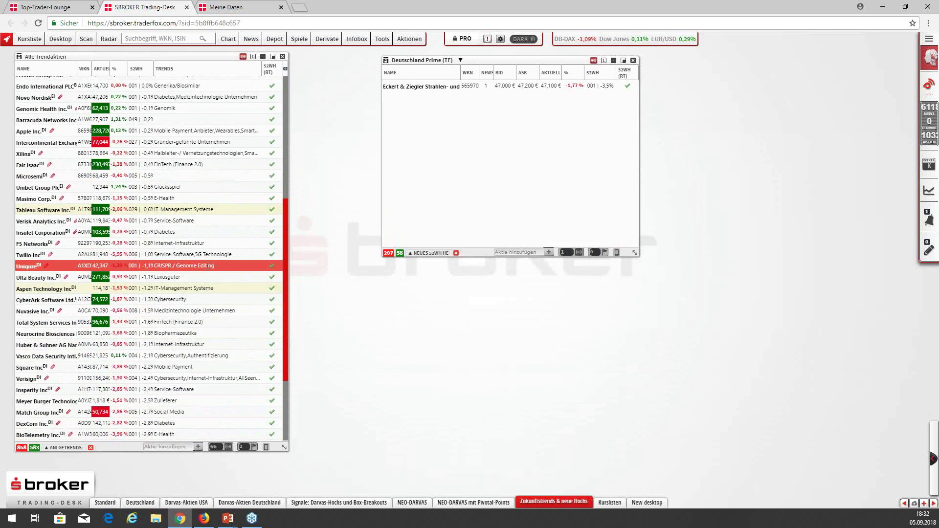
scroll(208, 267, down, 2)
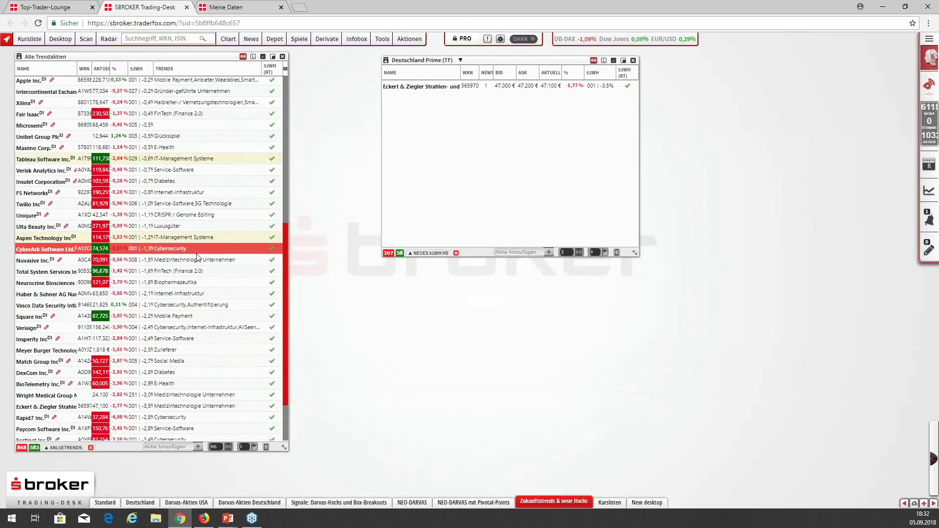
scroll(189, 227, down, 2)
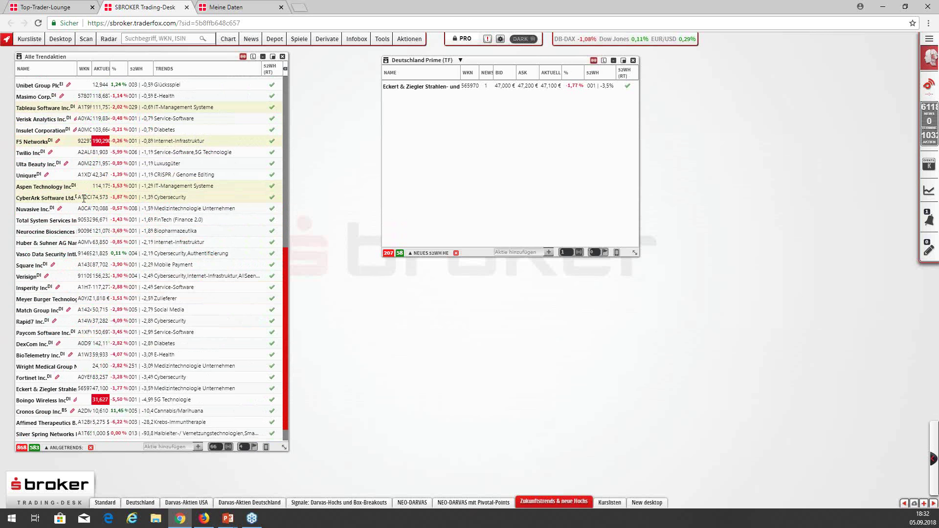
scroll(101, 197, up, 1)
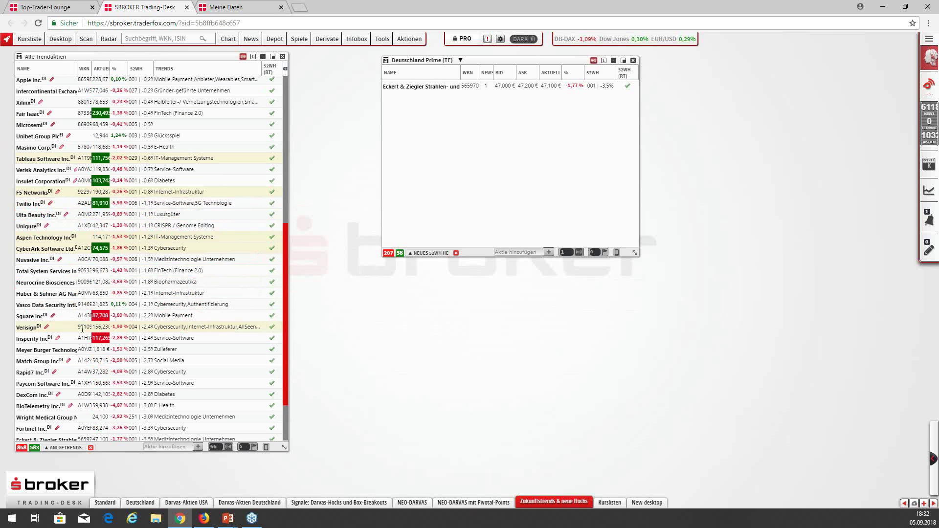
View the Vasco Data Security chart from the trend list over a longer period and close it again
click(36, 307)
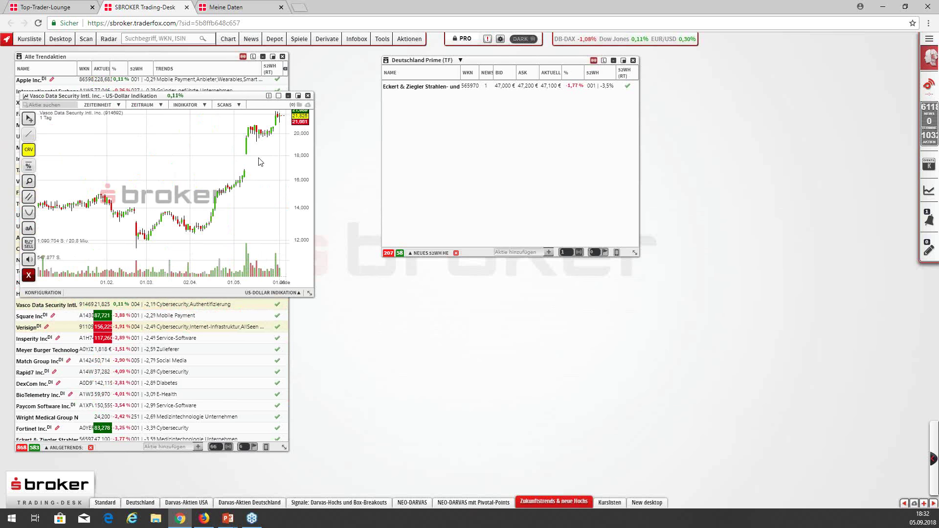
scroll(193, 177, down, 5)
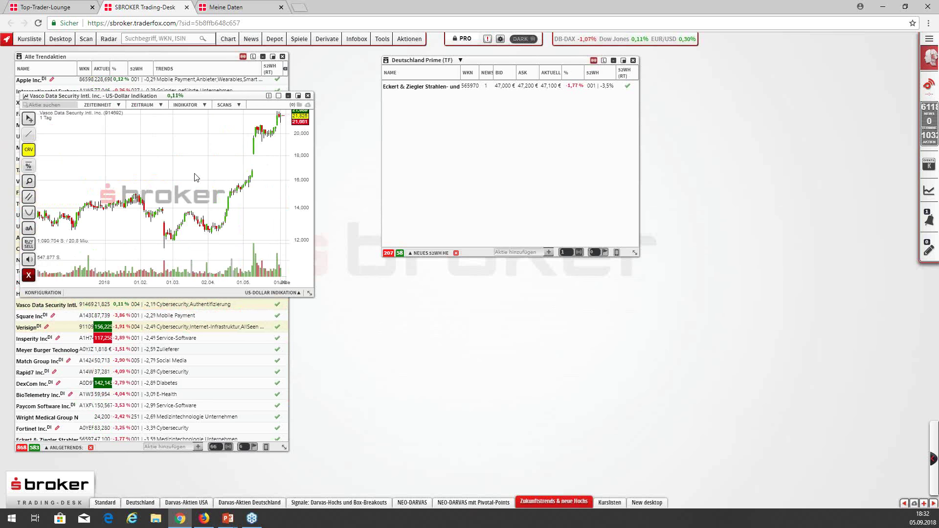
scroll(203, 175, down, 1)
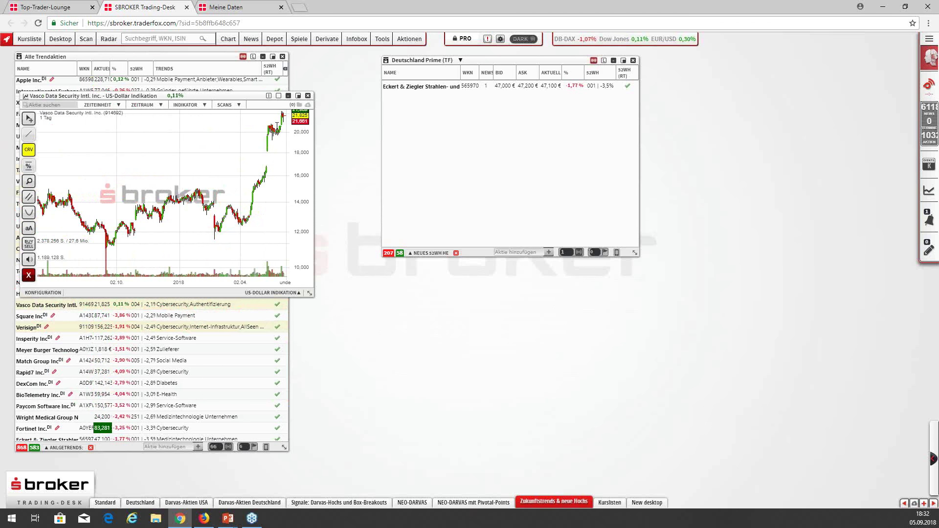
click(307, 97)
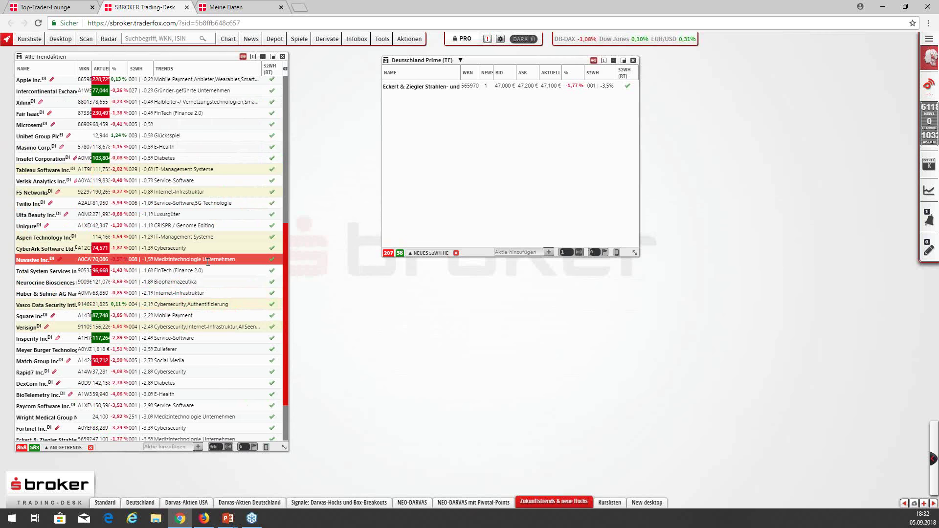
Browse the rest of the Alle Trendaktien list, open the Uniqure chart from it and enlarge the chart window
click(218, 360)
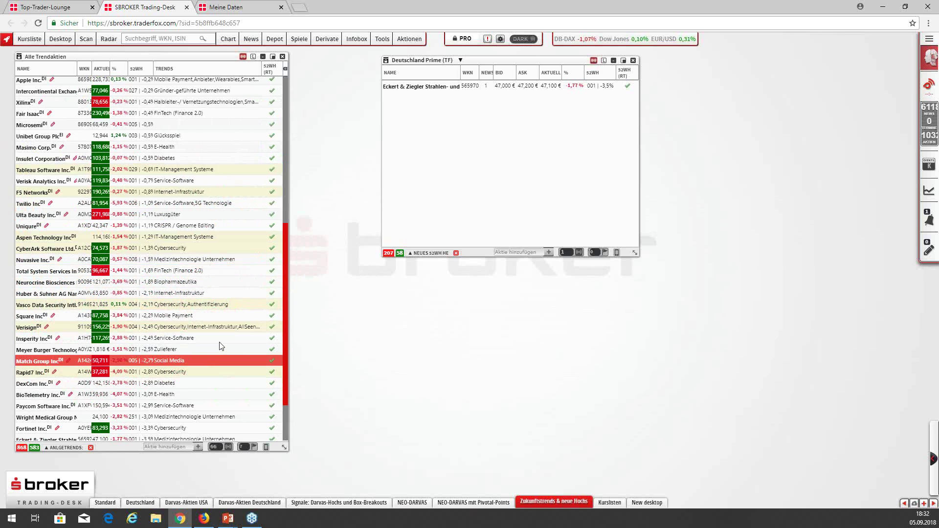
scroll(220, 338, down, 1)
click(191, 334)
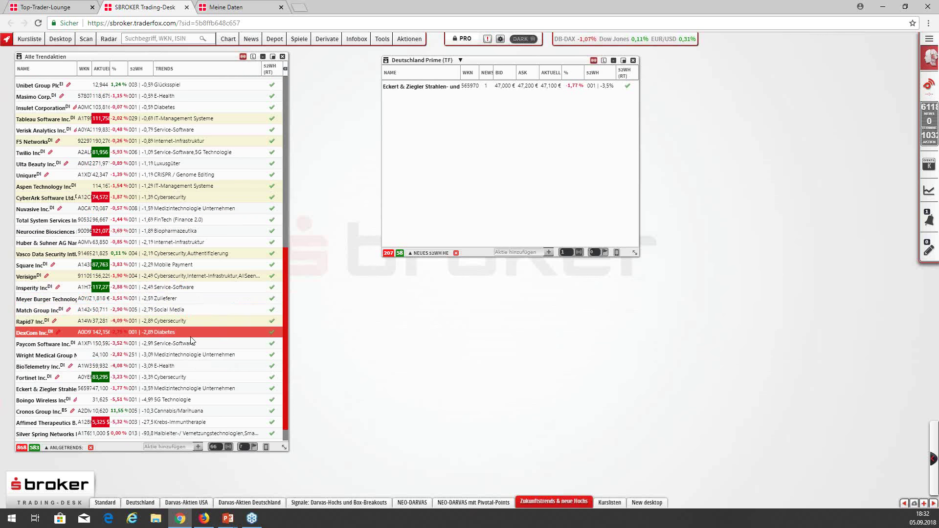
scroll(192, 341, down, 1)
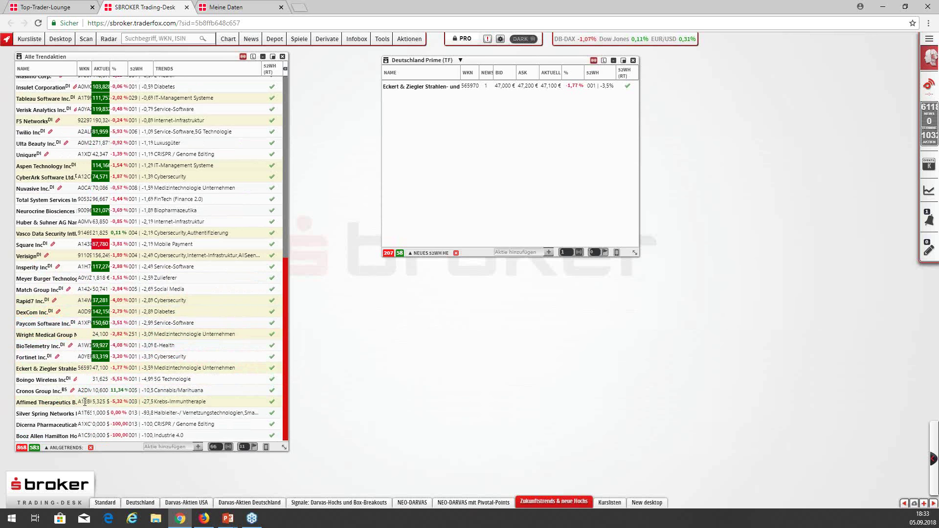
scroll(84, 402, up, 2)
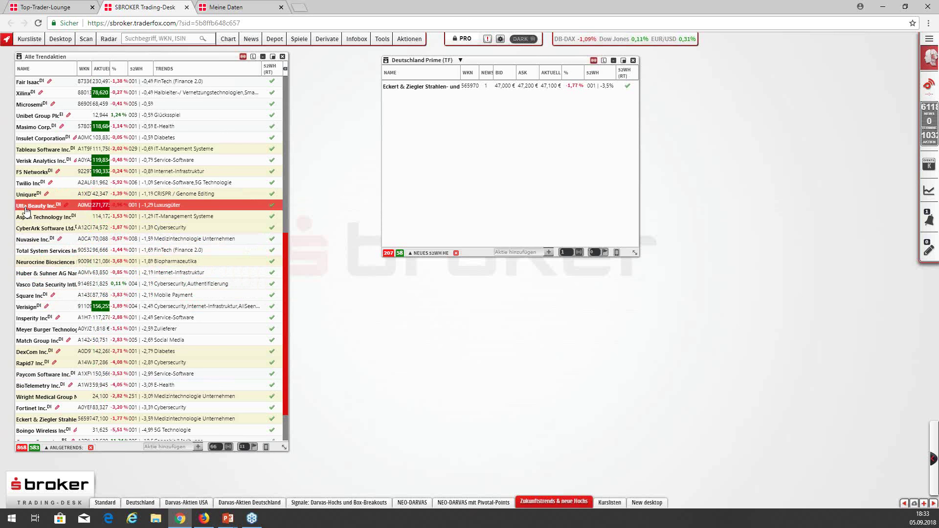
click(27, 196)
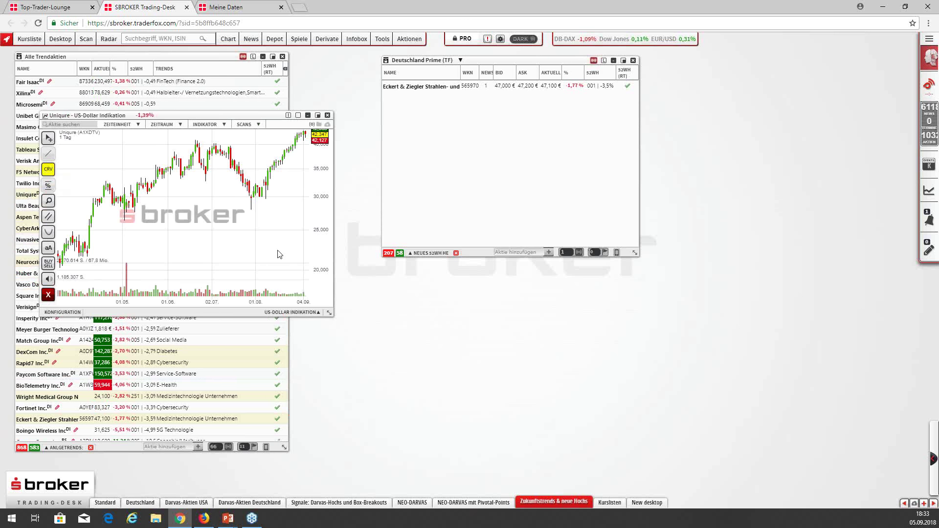
click(331, 311)
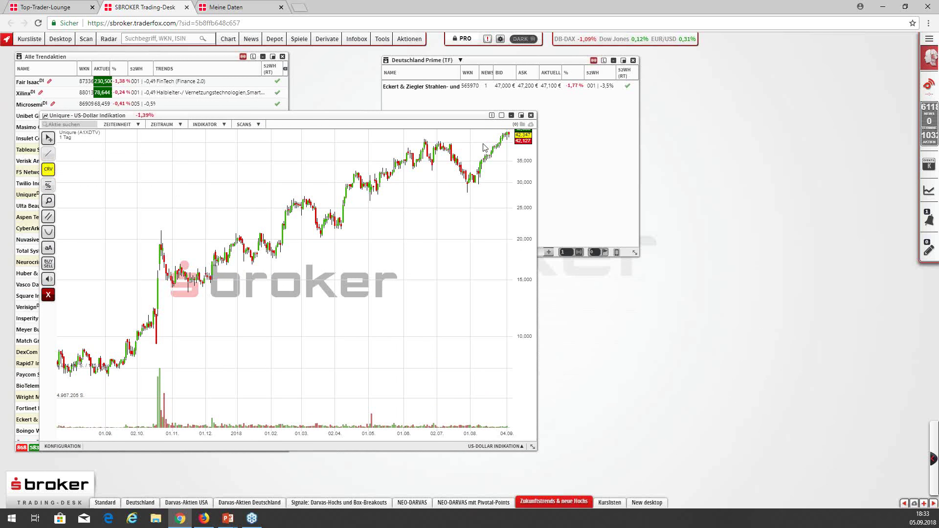
Mark the previous July high in the Uniqure chart with a horizontal line, view a longer price history and close the chart
click(450, 141)
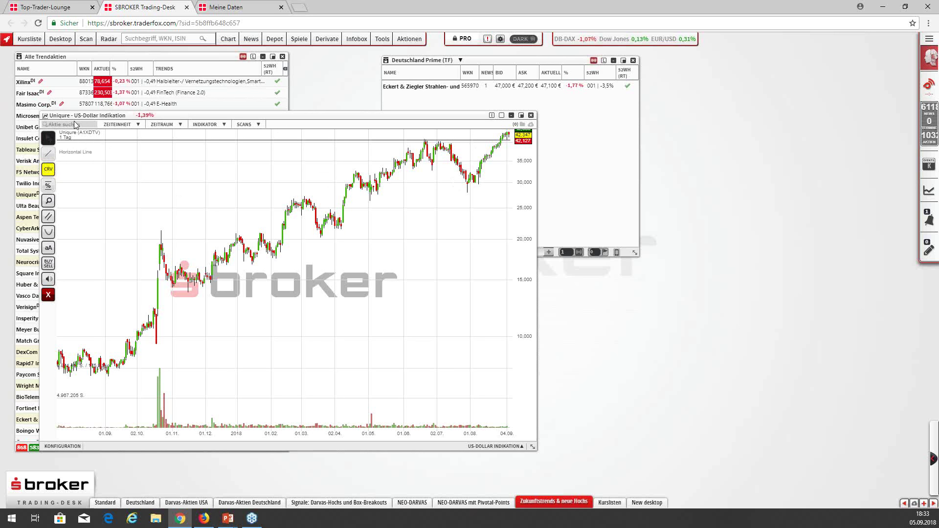
scroll(496, 174, down, 3)
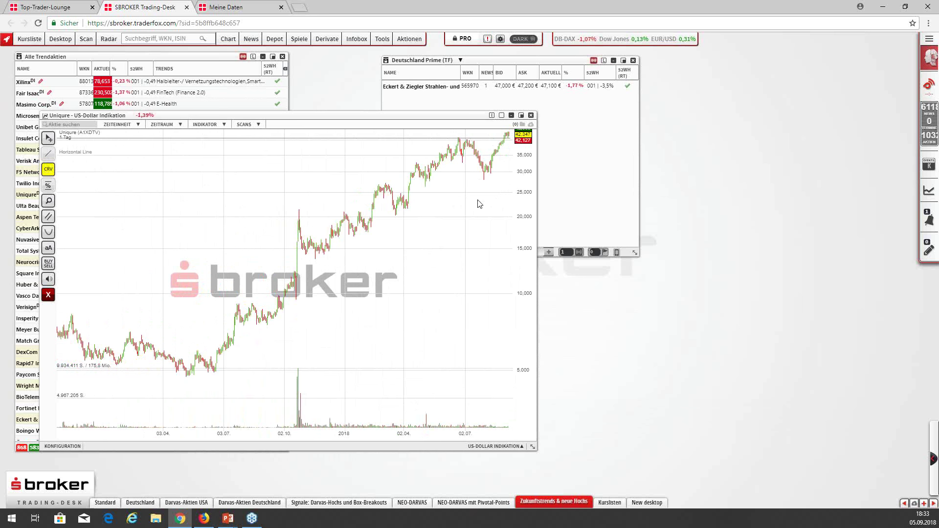
click(532, 116)
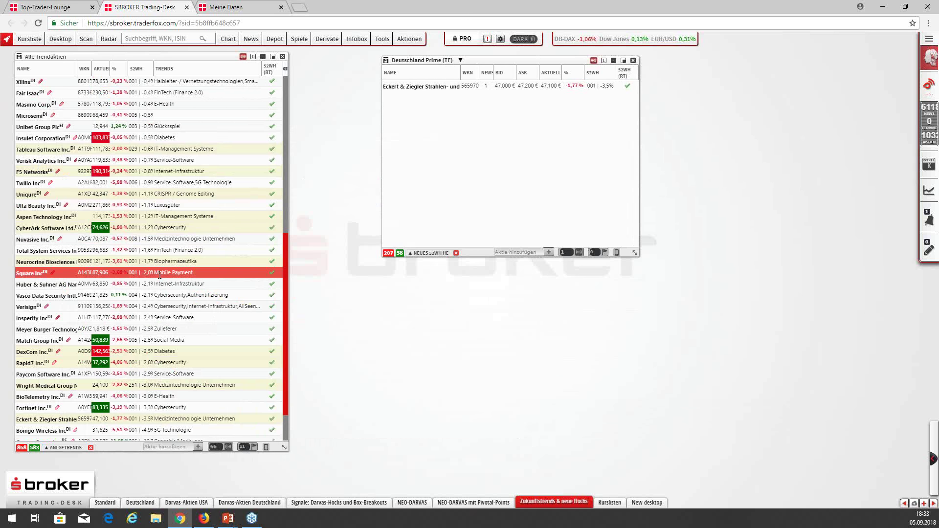
Move the Deutschland Prime list closer to the trend list and open an enlarged chart of its Eckert & Ziegler stock
scroll(158, 277, up, 10)
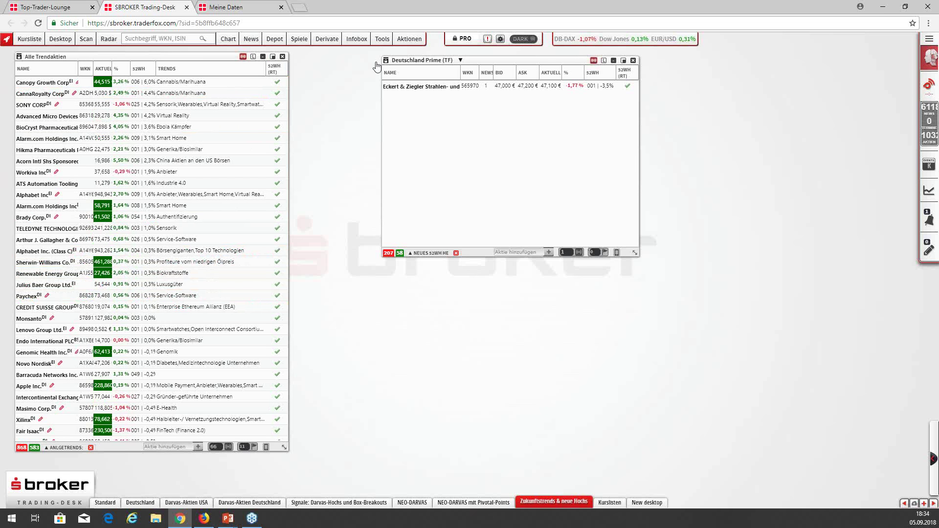
mouse_move(446, 61)
mouse_down()
mouse_move(411, 56)
mouse_move(438, 51)
mouse_up()
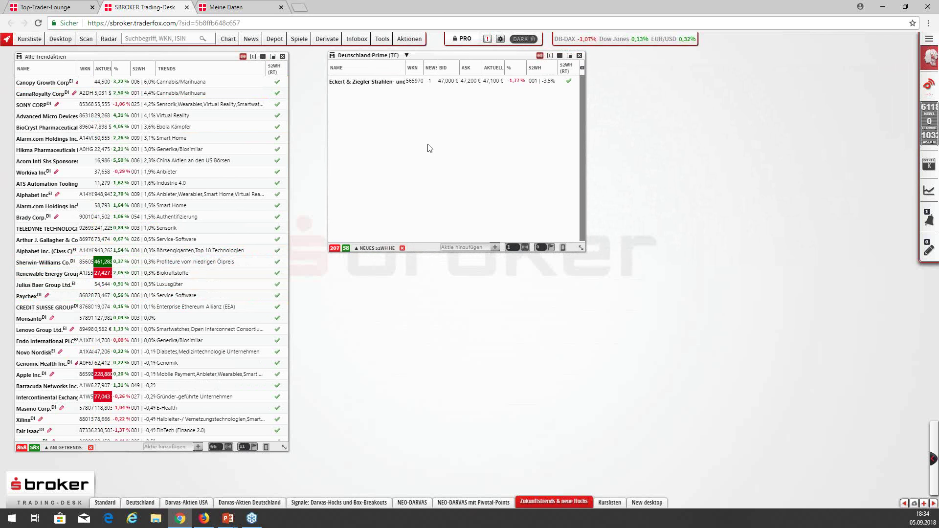
click(356, 83)
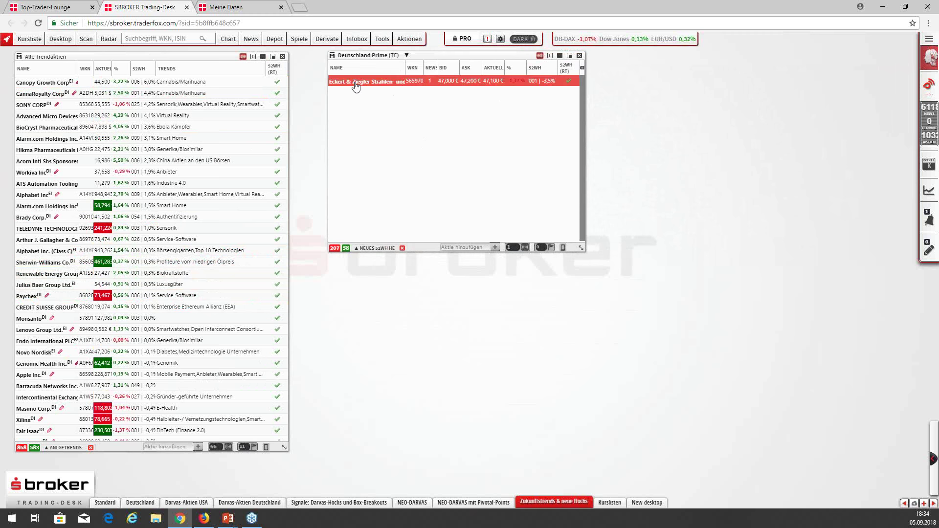
double_click(355, 84)
drag(306, 289, 700, 463)
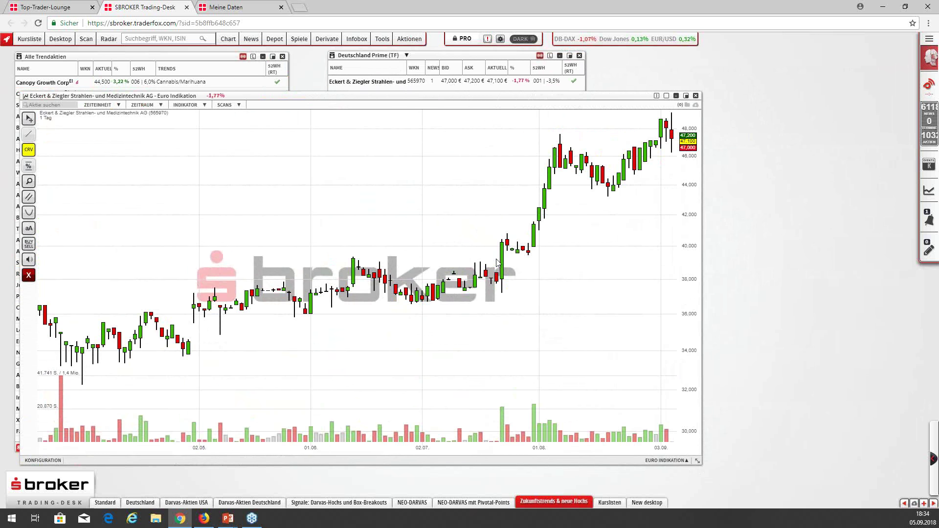
Turn on the crosshair (Fadenkreuz) in the Eckert & Ziegler chart, inspect the recent candles and close the chart
right_click(545, 263)
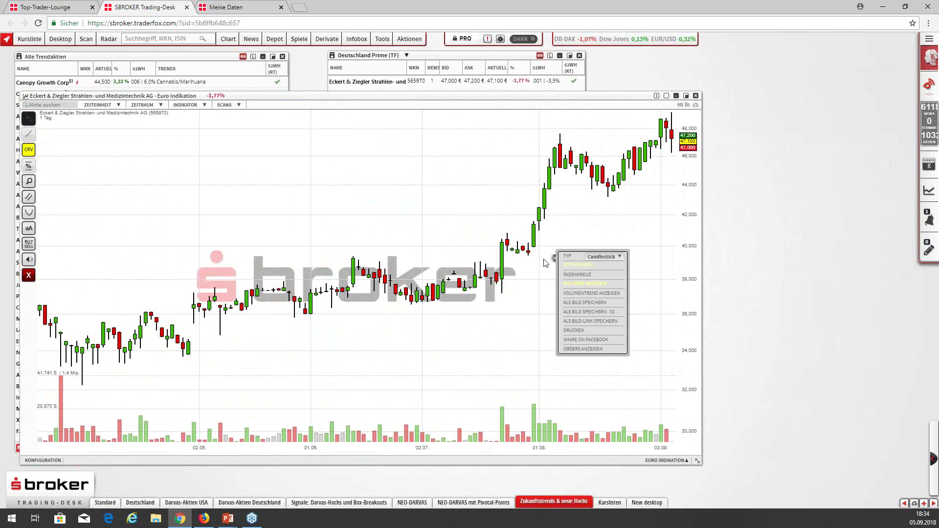
click(574, 275)
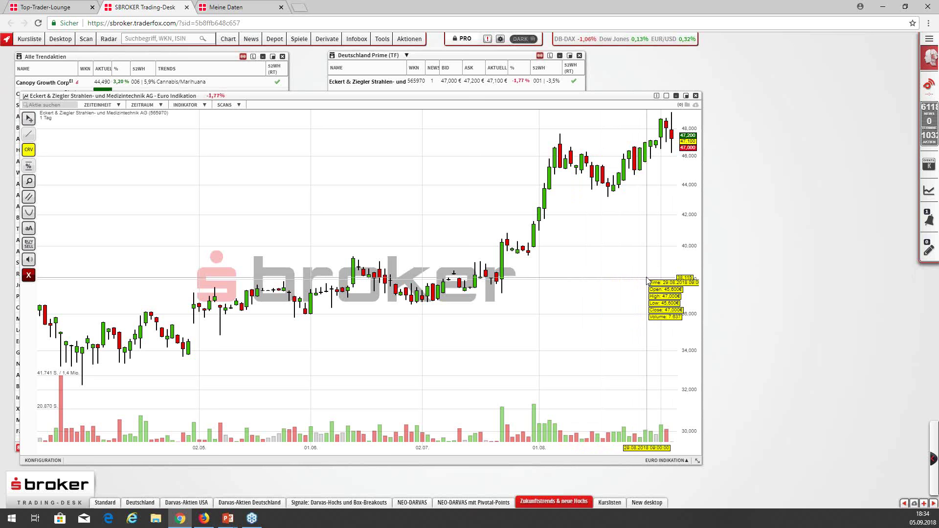
scroll(647, 282, up, 1)
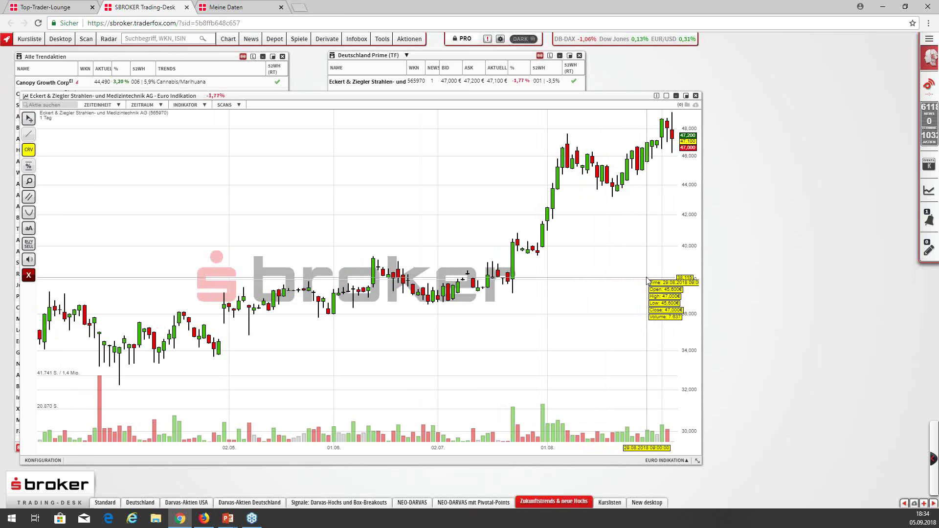
click(696, 96)
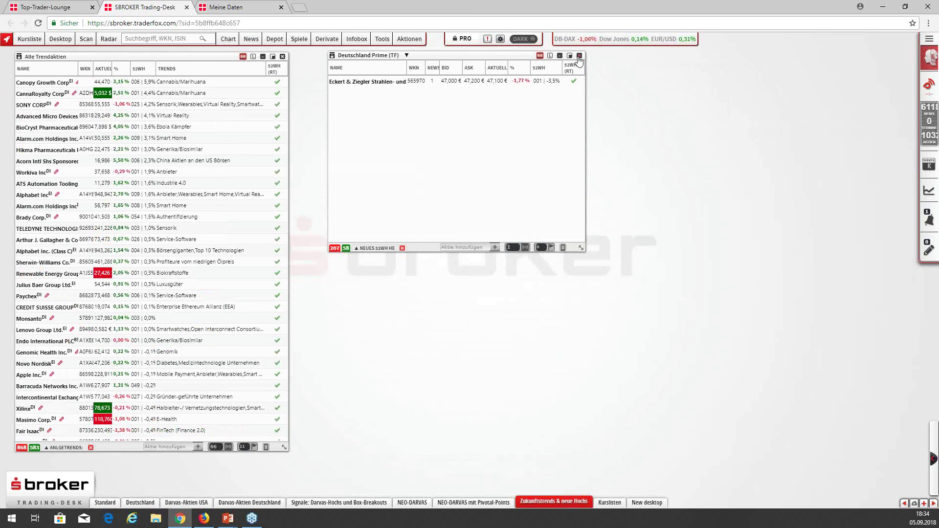
Close the Deutschland Prime list and the Meine Daten browser tab, advance the presentation one slide, and close the Alle Trendaktien list
click(579, 56)
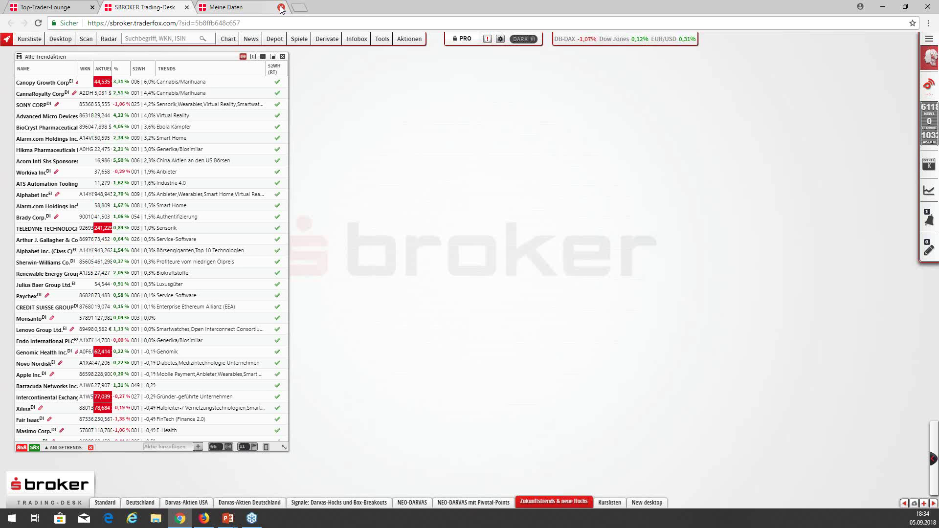
click(282, 8)
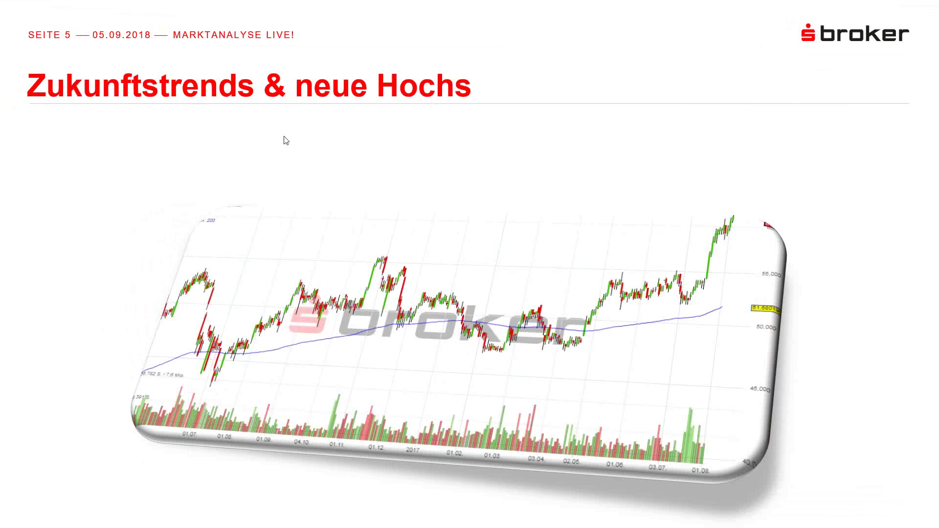
key(Right)
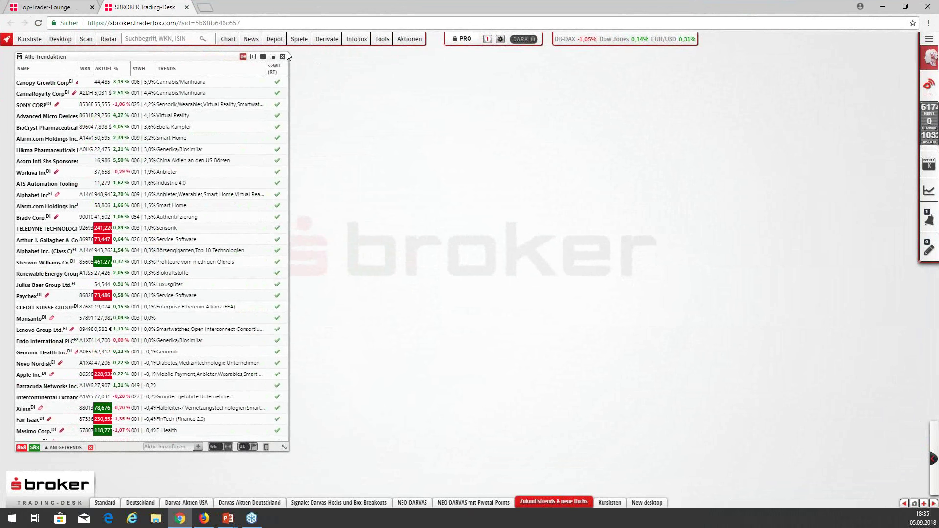
click(283, 57)
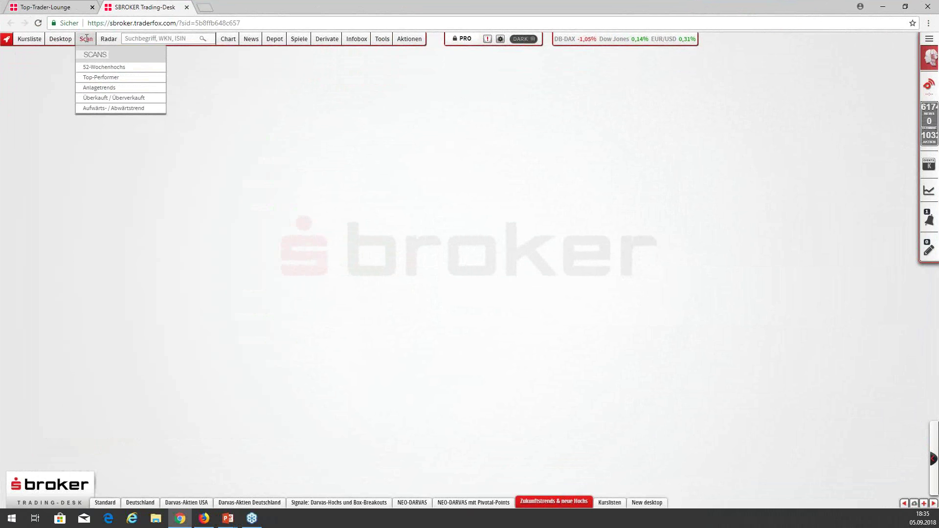
Open the saved price list Aktien im Fokus on the emptied desktop and enlarge its window
mouse_move(60, 39)
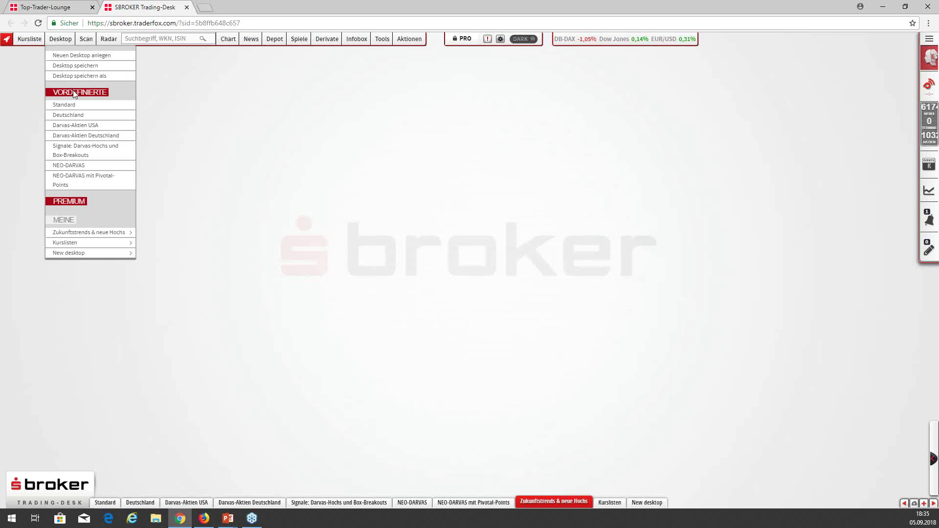
mouse_move(30, 39)
mouse_move(43, 89)
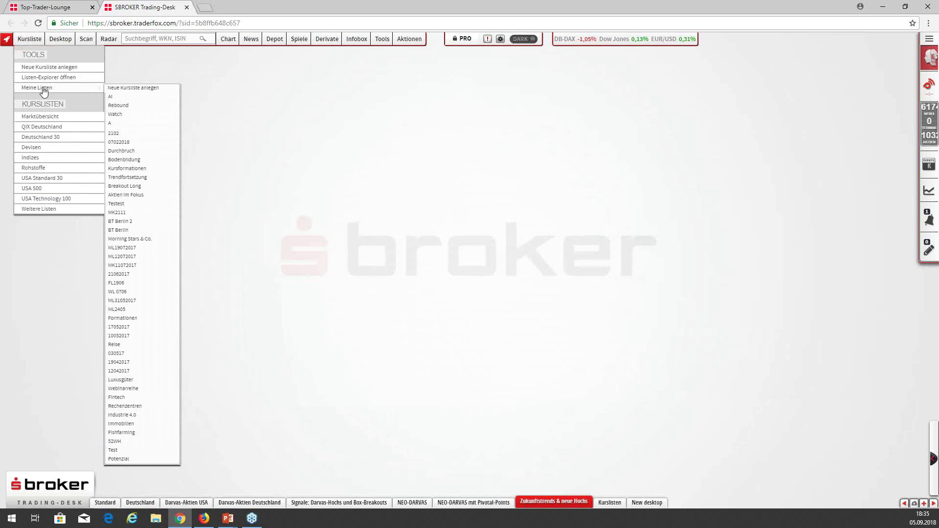
mouse_move(140, 142)
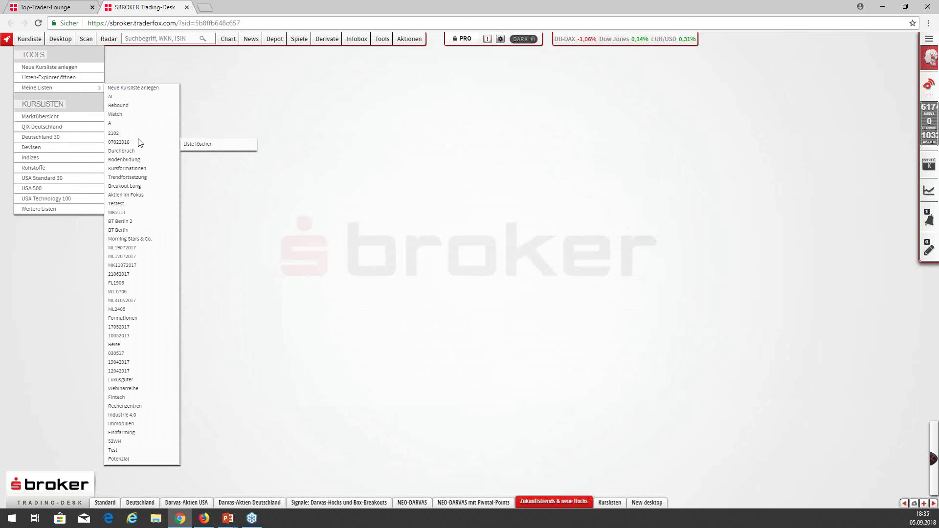
click(125, 194)
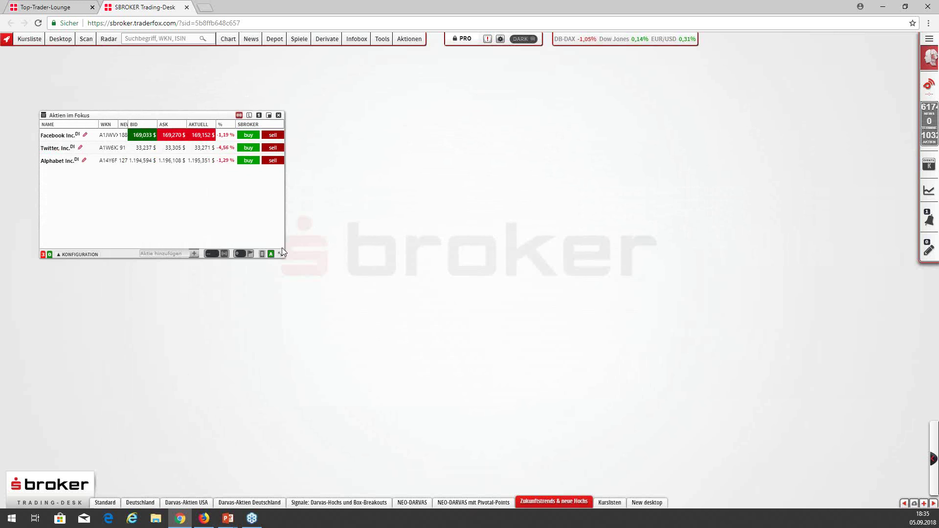
drag(282, 249, 473, 337)
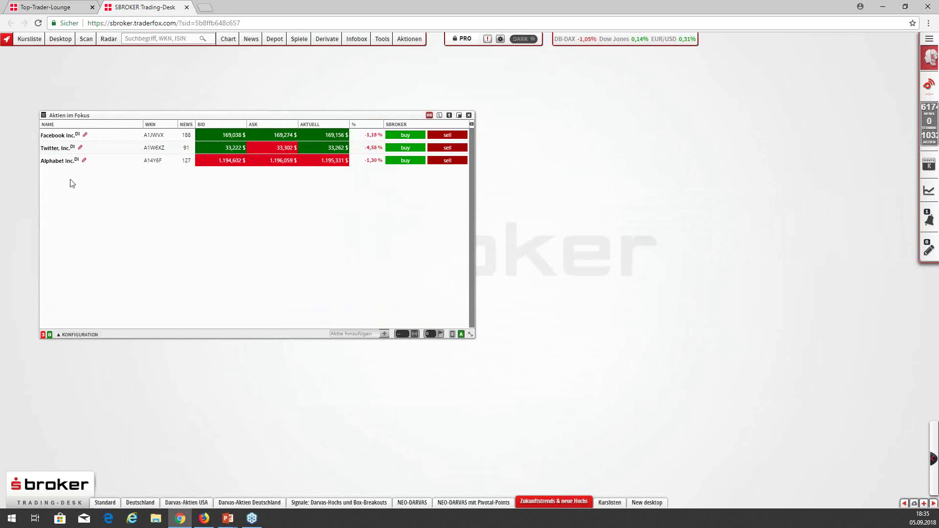
Open the Twitter chart from the Aktien im Fokus list and place the chart and the list side by side
click(56, 152)
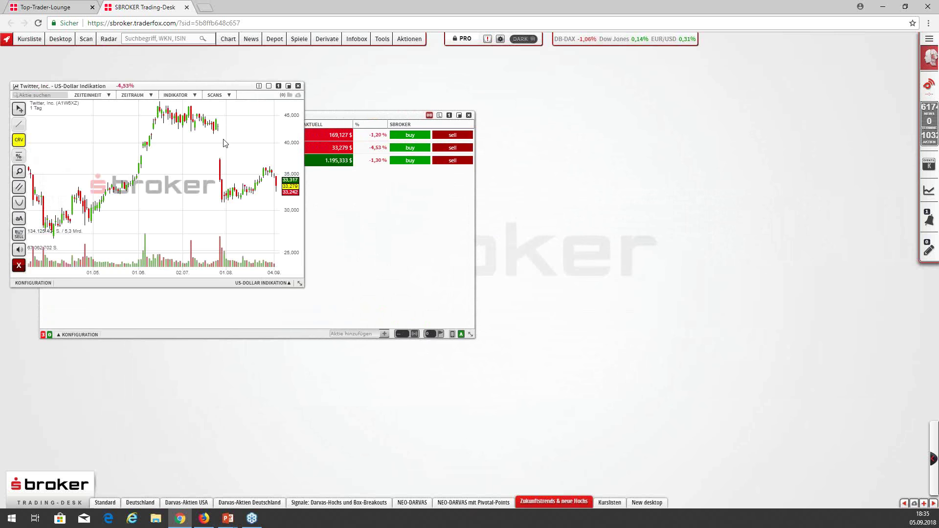
drag(188, 86, 643, 108)
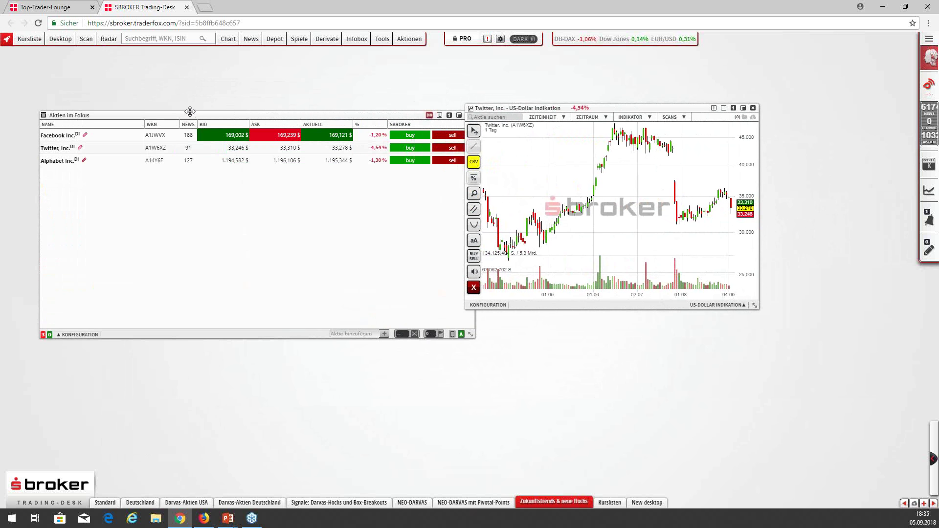
drag(196, 113, 172, 88)
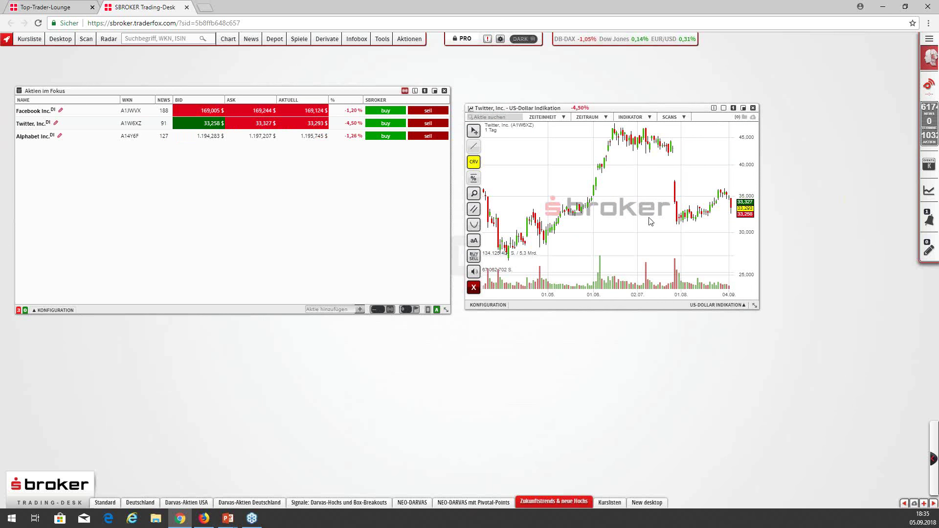
Enlarge the Twitter chart to fill the desktop and extend its visible price history back to 2014
scroll(651, 222, down, 5)
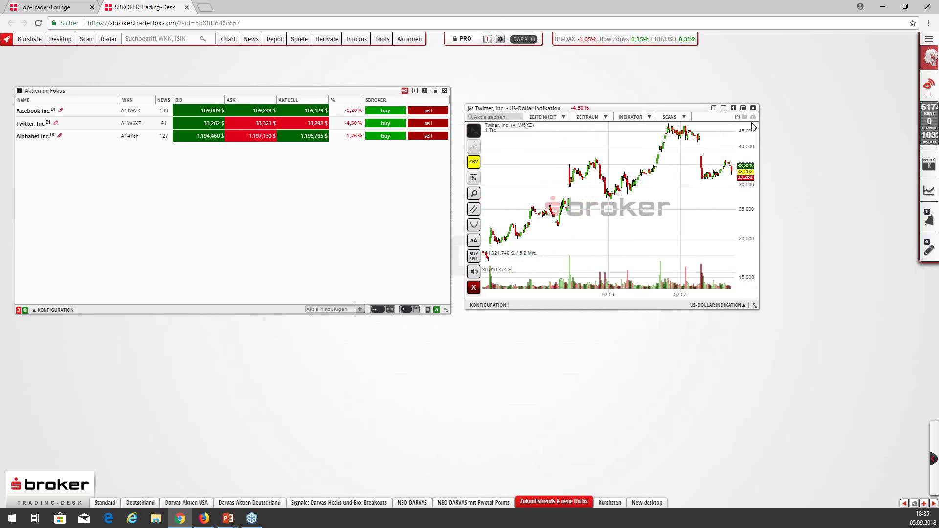
click(744, 107)
scroll(659, 217, down, 6)
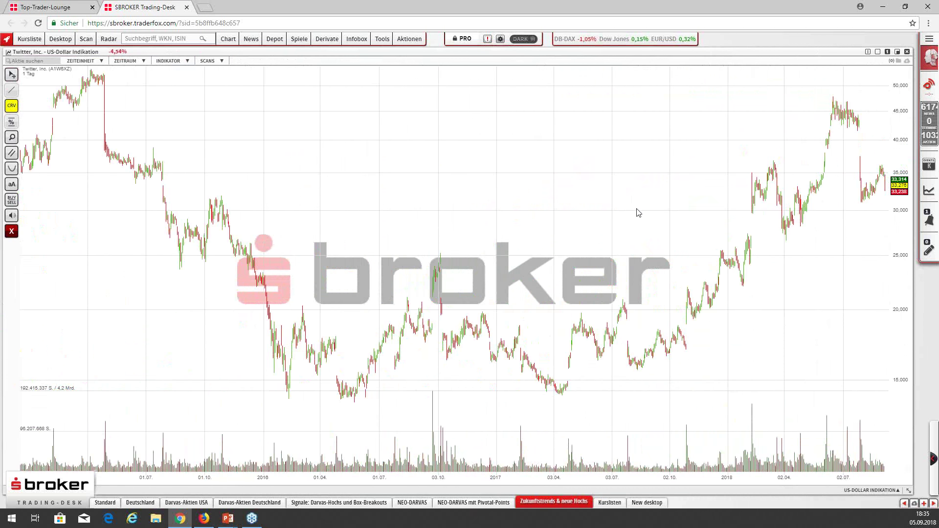
scroll(638, 212, down, 2)
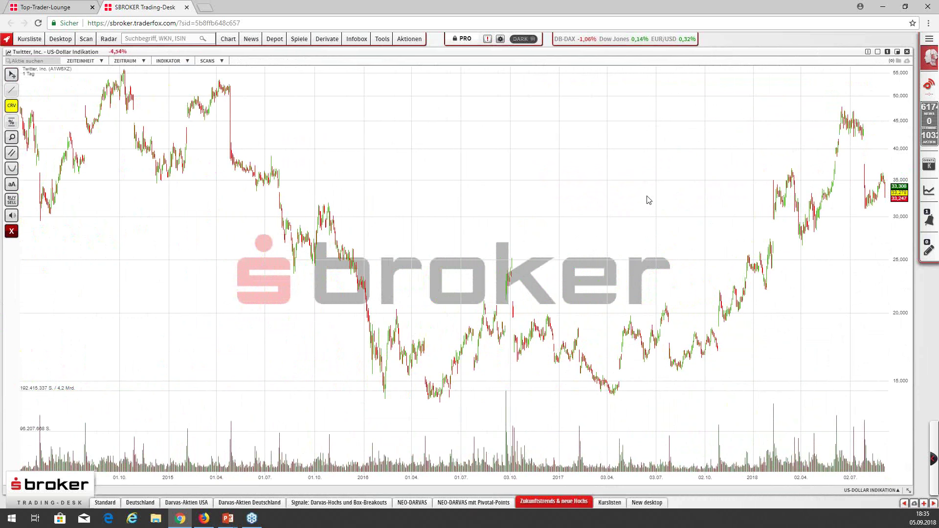
scroll(648, 199, down, 1)
Draw arrows in the Twitter chart marking the late-April 2015 price gap down and the late-October 2017 gap up
click(17, 92)
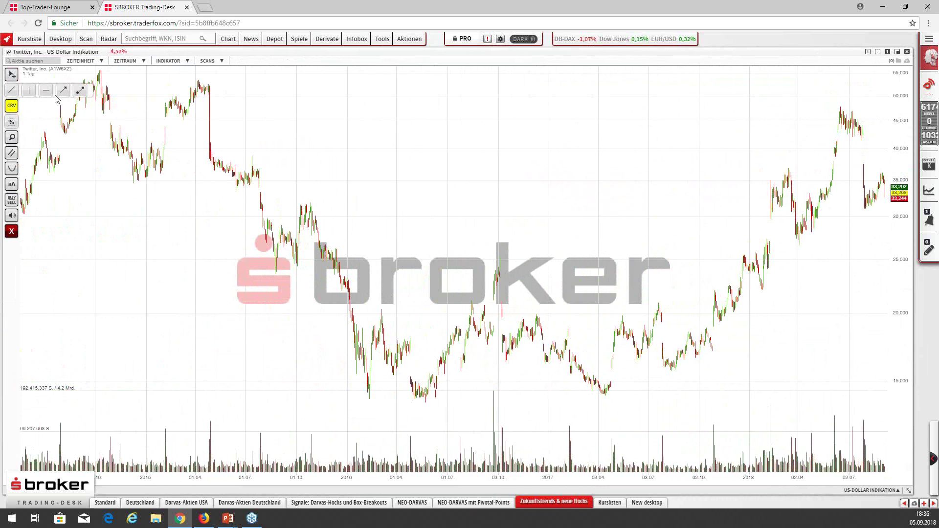
click(69, 93)
drag(309, 101, 222, 133)
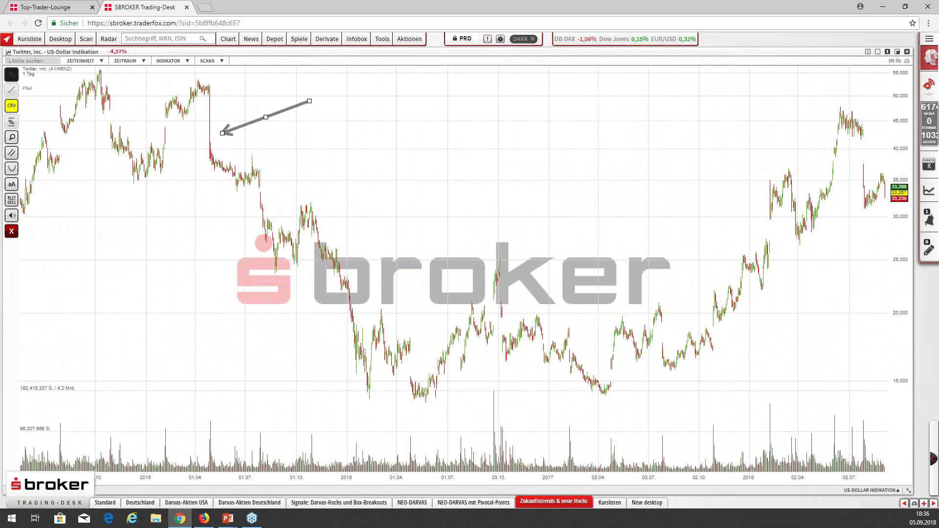
mouse_move(11, 90)
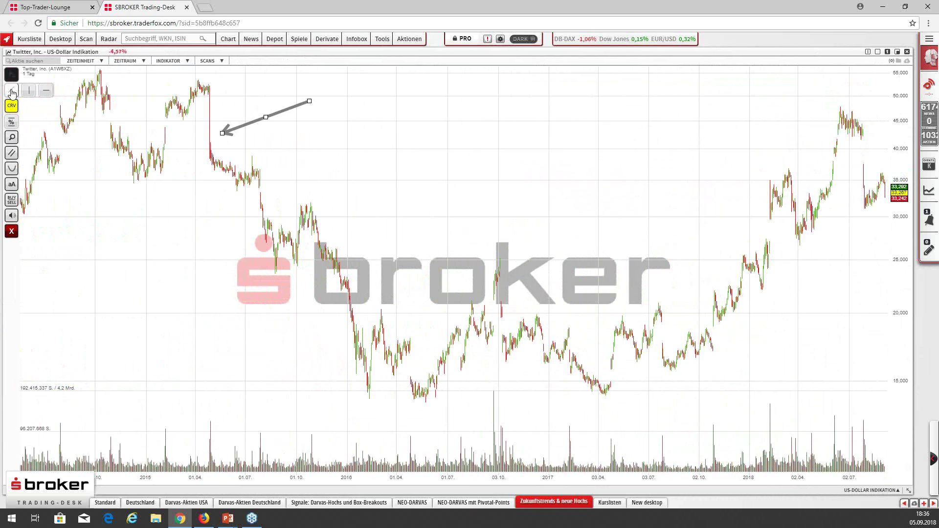
click(63, 91)
drag(618, 222, 699, 317)
Mark the early-February 2018 gap up and the late-July 2018 gap down in the Twitter chart with arrows
scroll(738, 367, down, 2)
scroll(724, 364, up, 3)
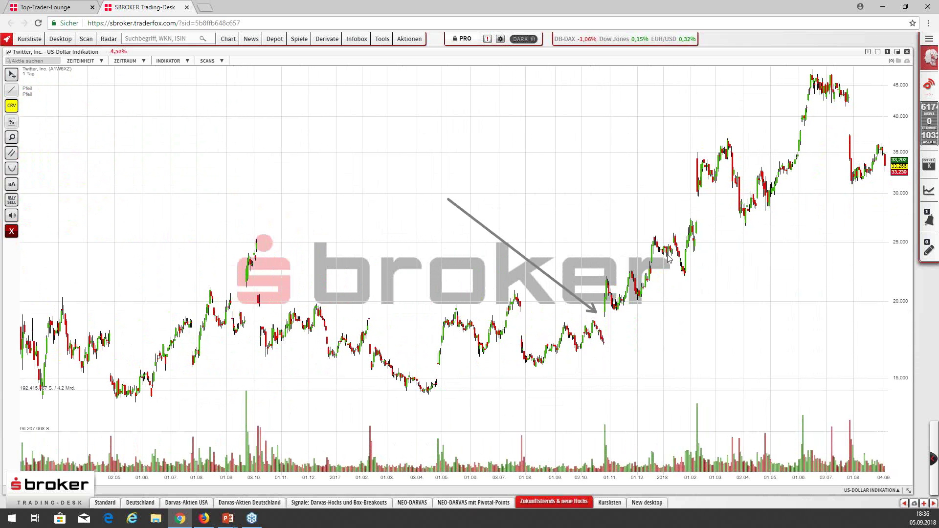
mouse_move(10, 91)
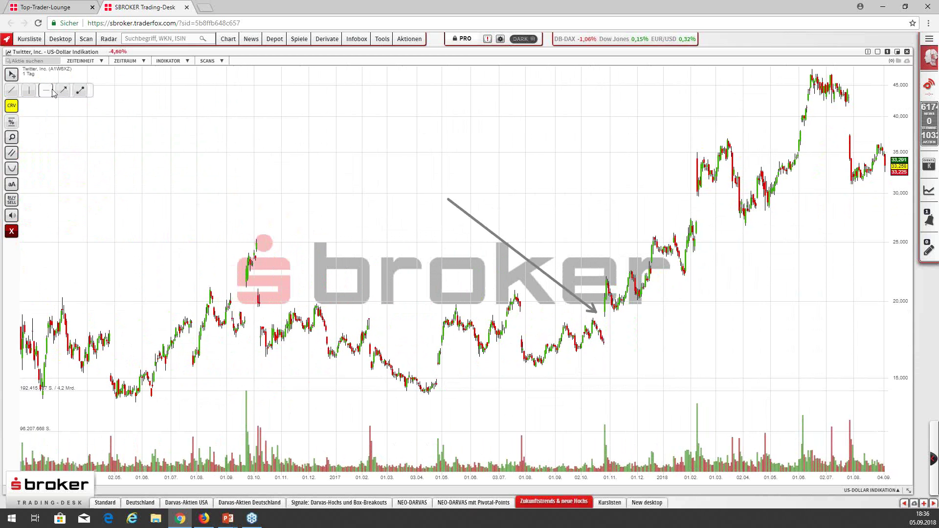
drag(635, 174, 694, 205)
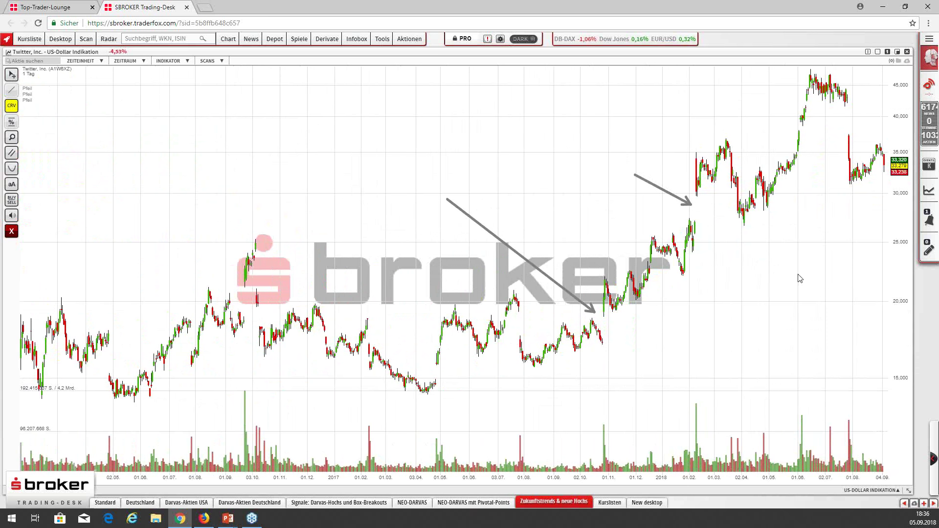
scroll(763, 281, down, 8)
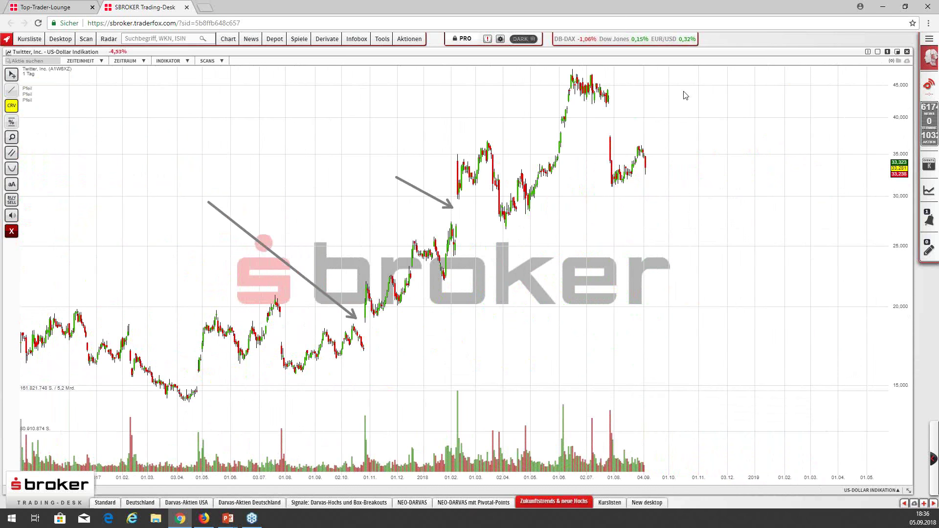
drag(683, 94, 612, 117)
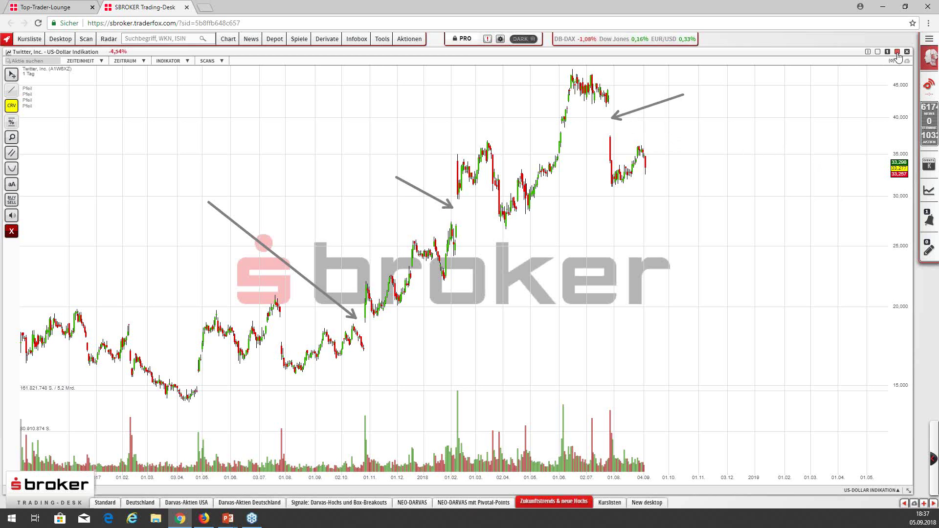
Restore the Twitter chart to its smaller window and load Facebook into it from the Aktien im Fokus list
click(898, 52)
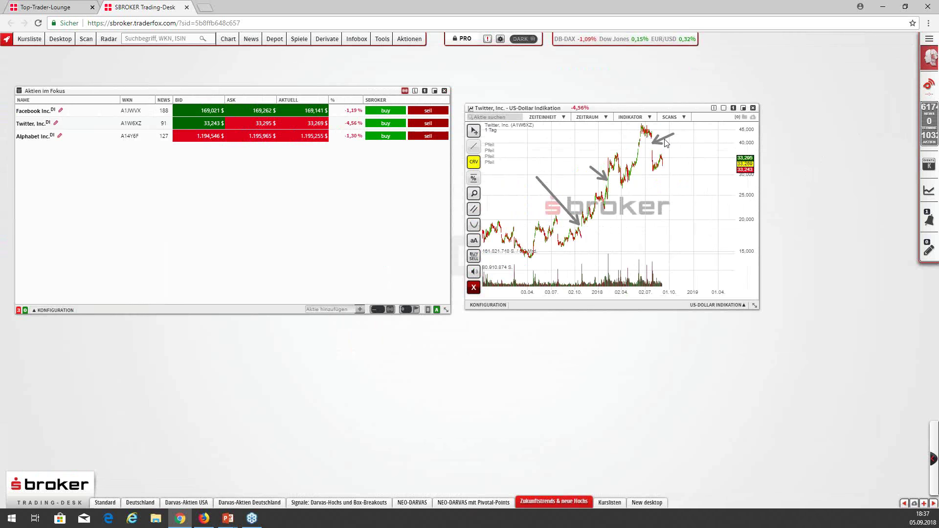
click(666, 143)
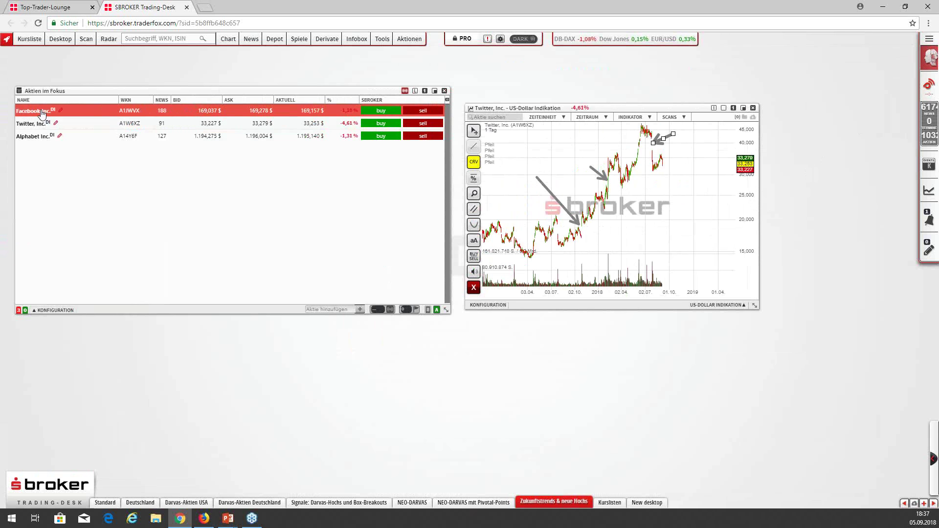
click(42, 114)
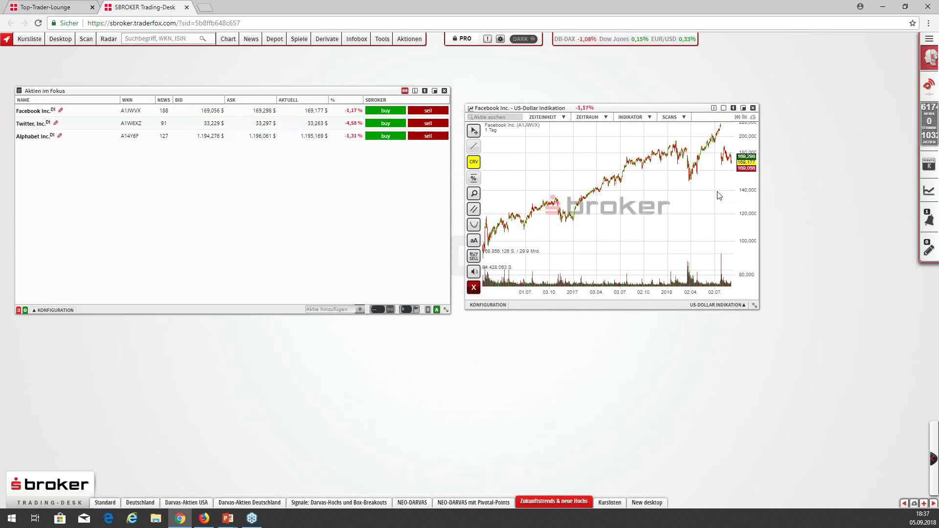
Enlarge the Facebook chart and narrow it to the price action since mid-2017, leaving free space after the latest candles
scroll(717, 193, up, 5)
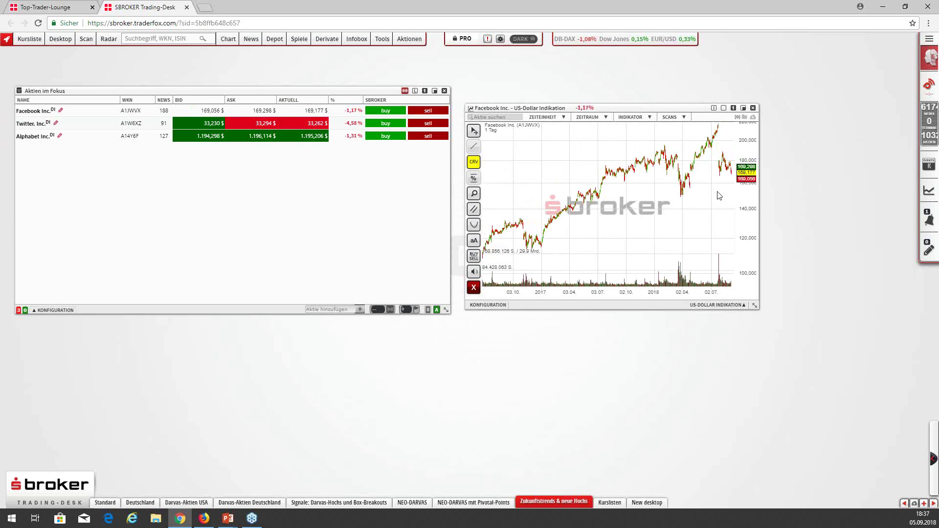
click(743, 108)
drag(778, 219, 702, 245)
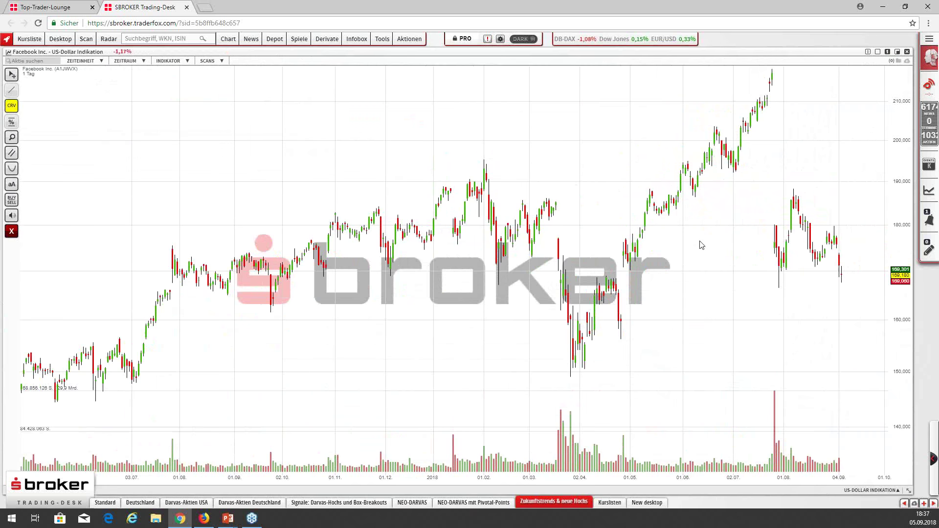
drag(751, 359, 684, 346)
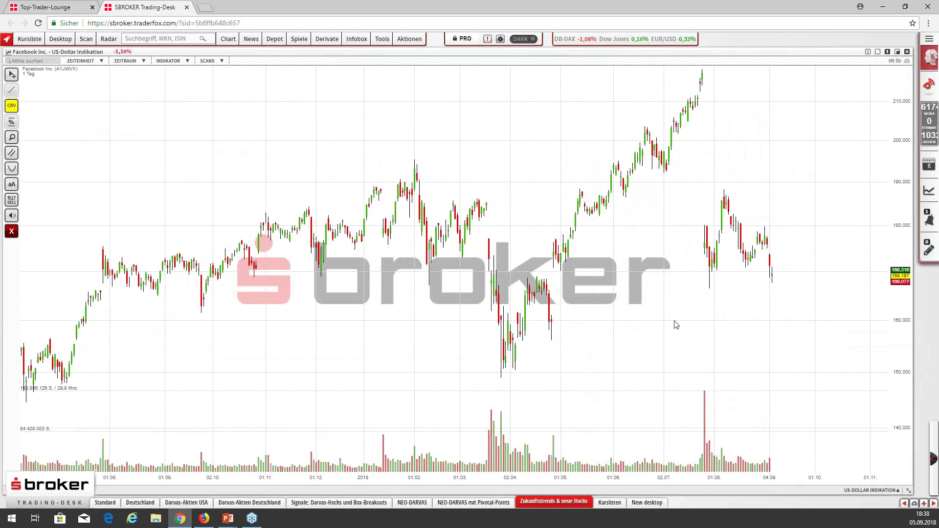
Draw a horizontal line at the low following Facebook's late-July 2018 gap and turn on the crosshair (Fadenkreuz)
mouse_move(11, 90)
click(716, 286)
right_click(729, 324)
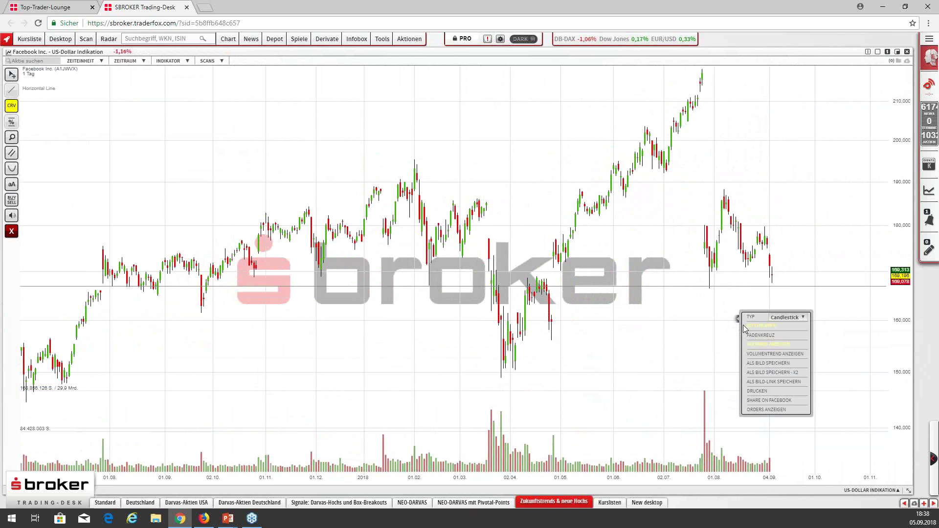
click(748, 332)
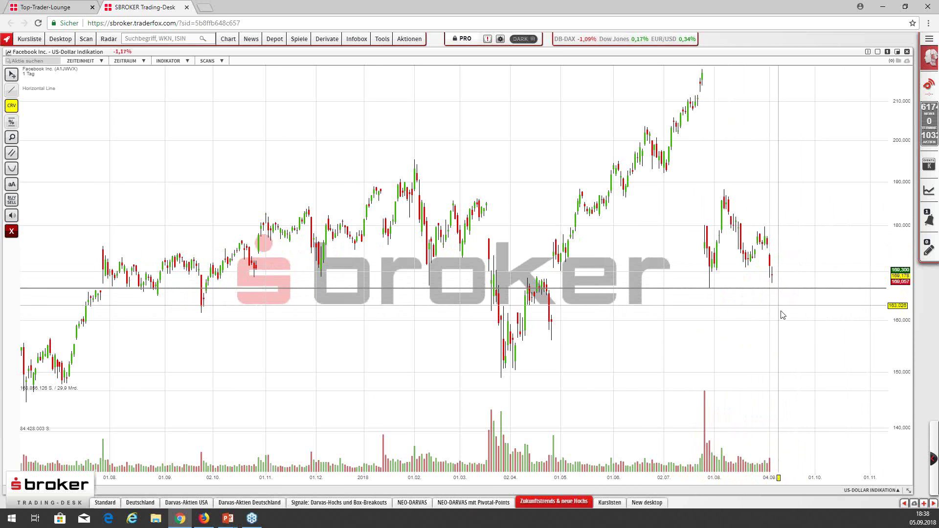
Draw a second horizontal line in the Facebook chart at the late-September 2017 low, slightly above 160
mouse_move(38, 97)
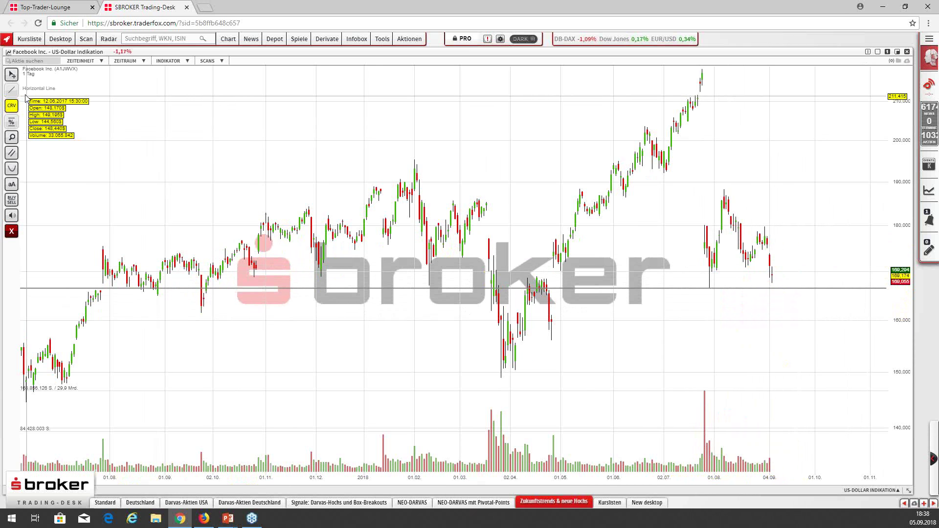
click(46, 90)
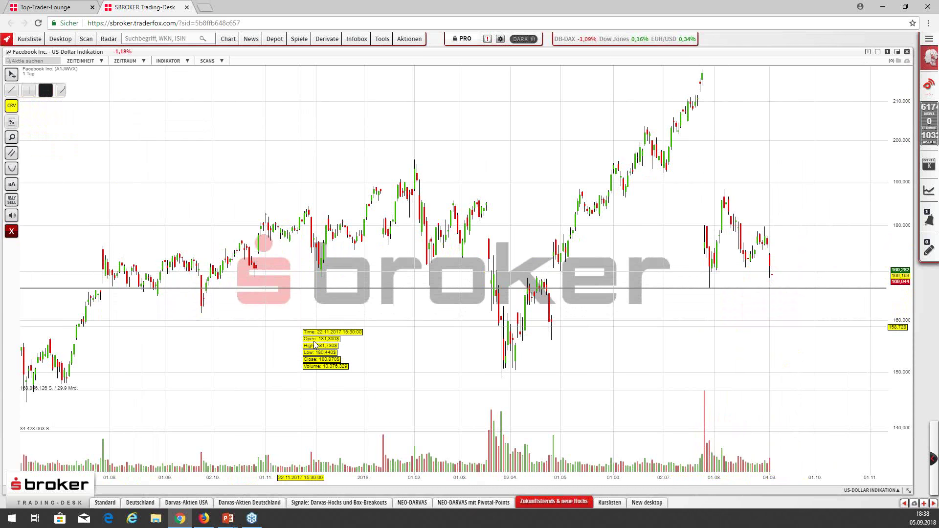
click(295, 316)
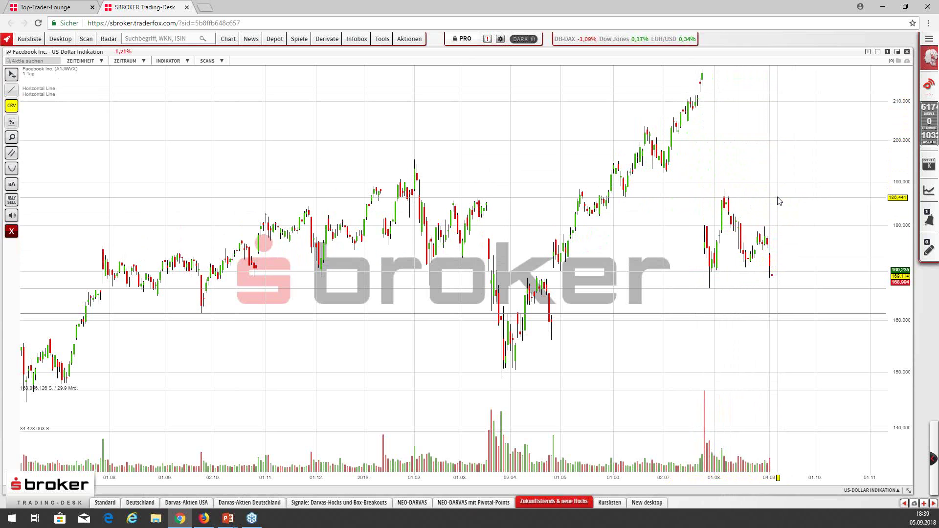
Extend the Facebook chart's visible history back to autumn 2016 and examine the late-July 2018 gap with the crosshair
scroll(779, 201, down, 2)
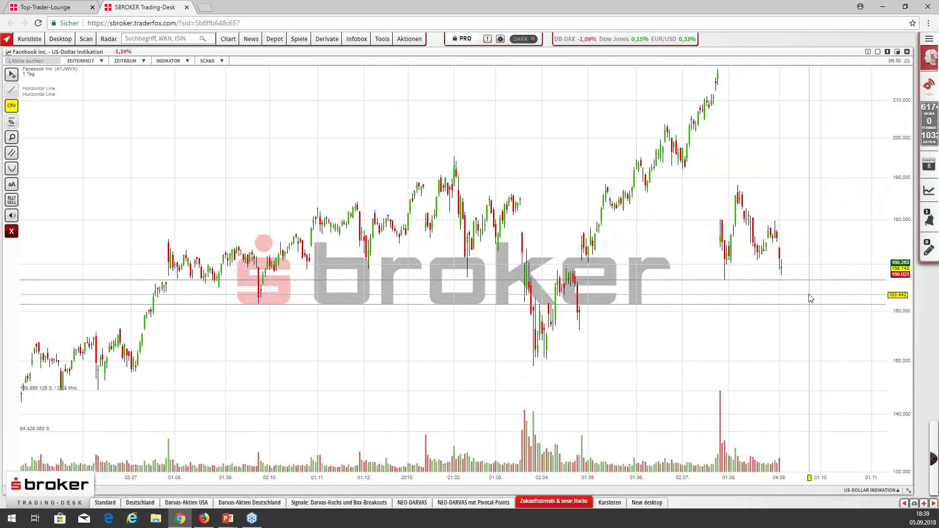
scroll(837, 250, down, 2)
scroll(837, 250, down, 1)
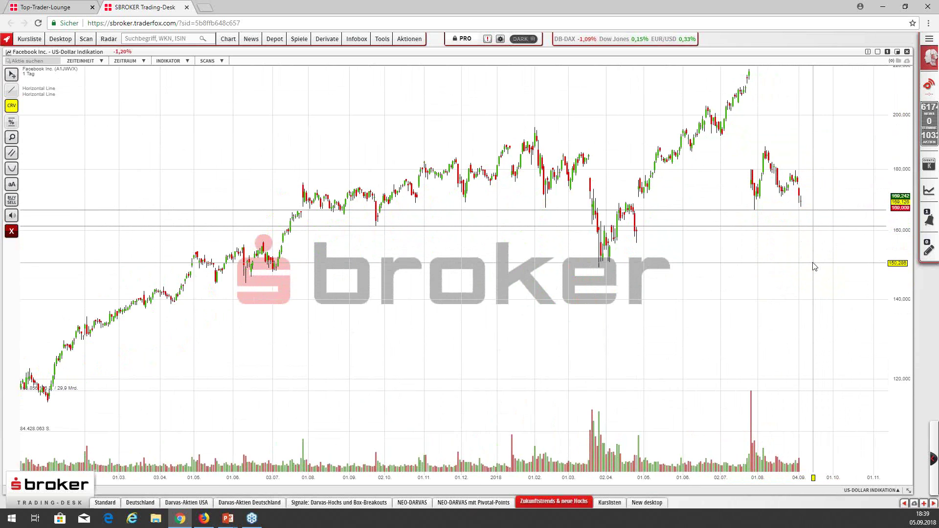
drag(814, 267, 820, 174)
scroll(806, 218, down, 2)
scroll(831, 247, down, 1)
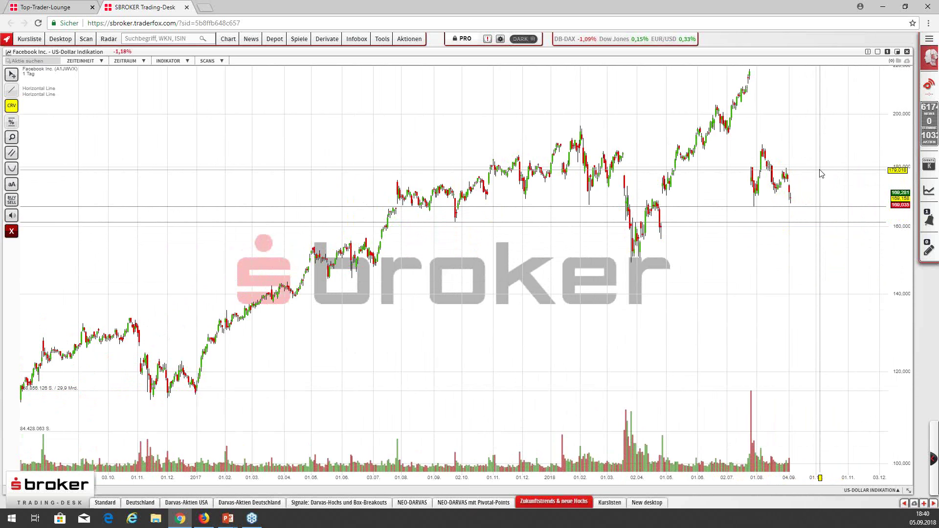
mouse_move(751, 89)
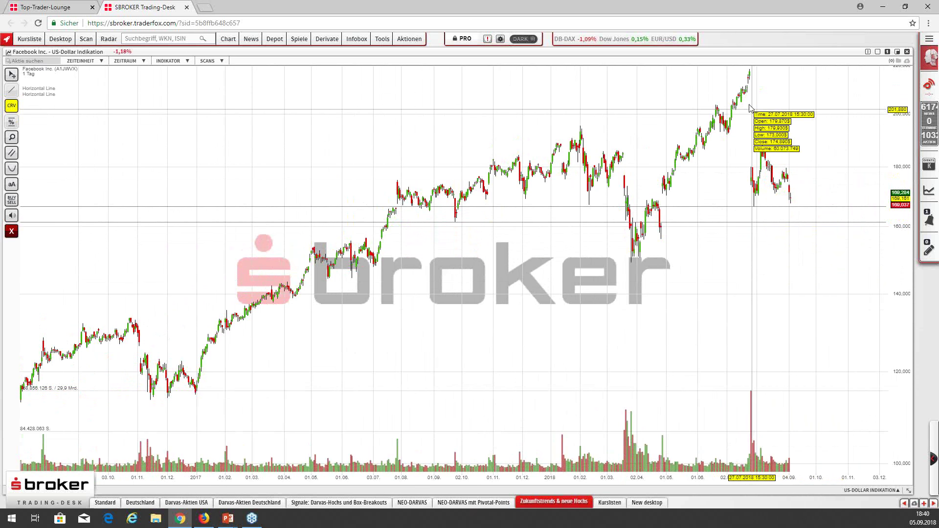